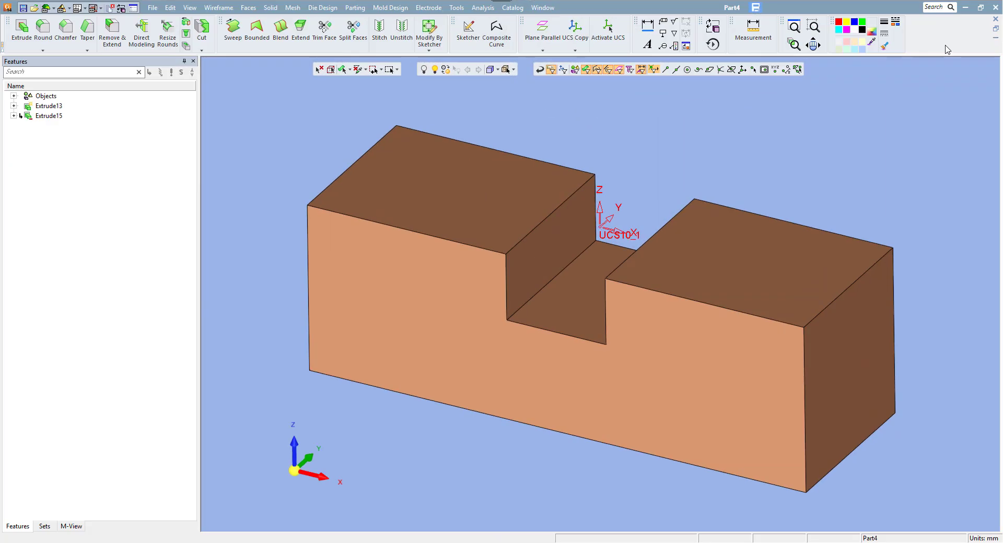
Show the Main Views toolbar in the ribbon area
right_click(835, 46)
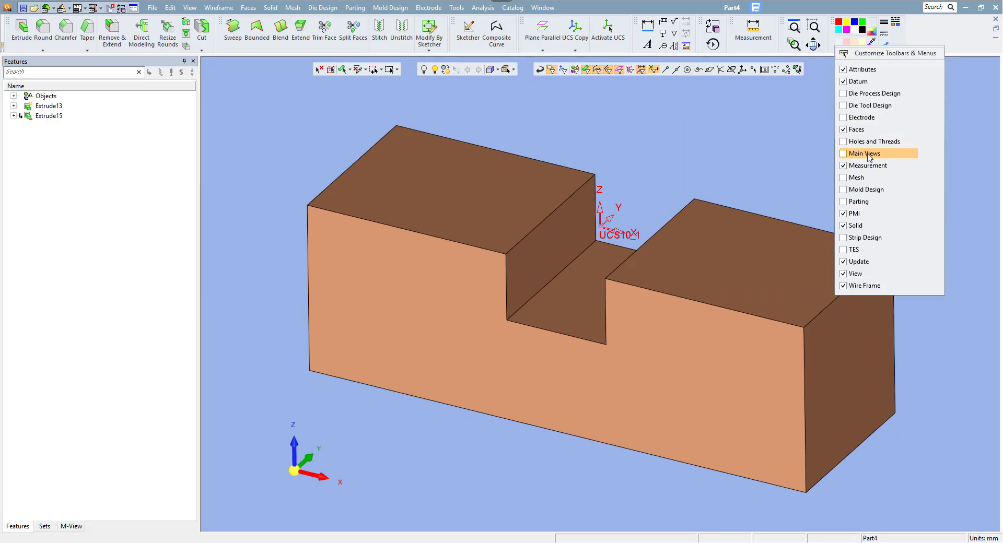
click(842, 154)
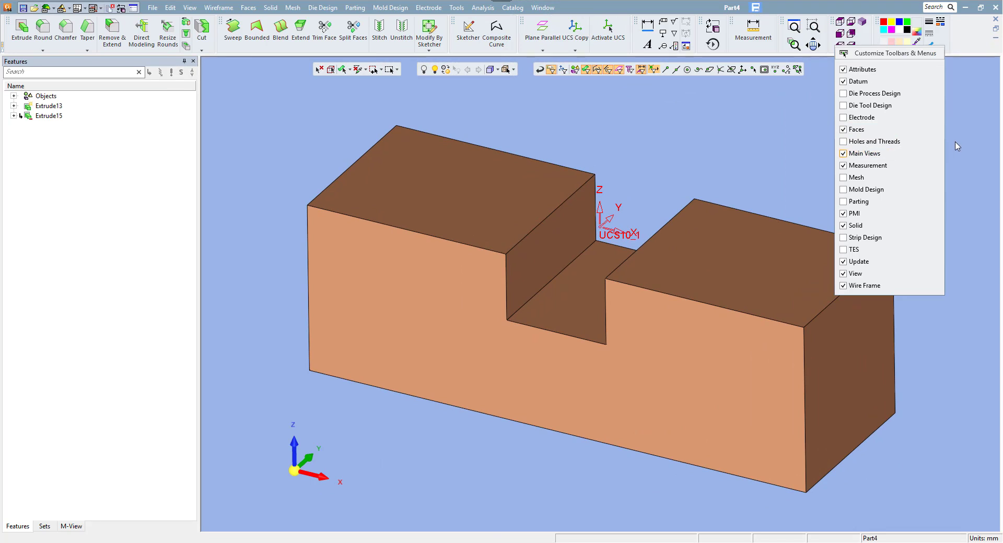
click(967, 49)
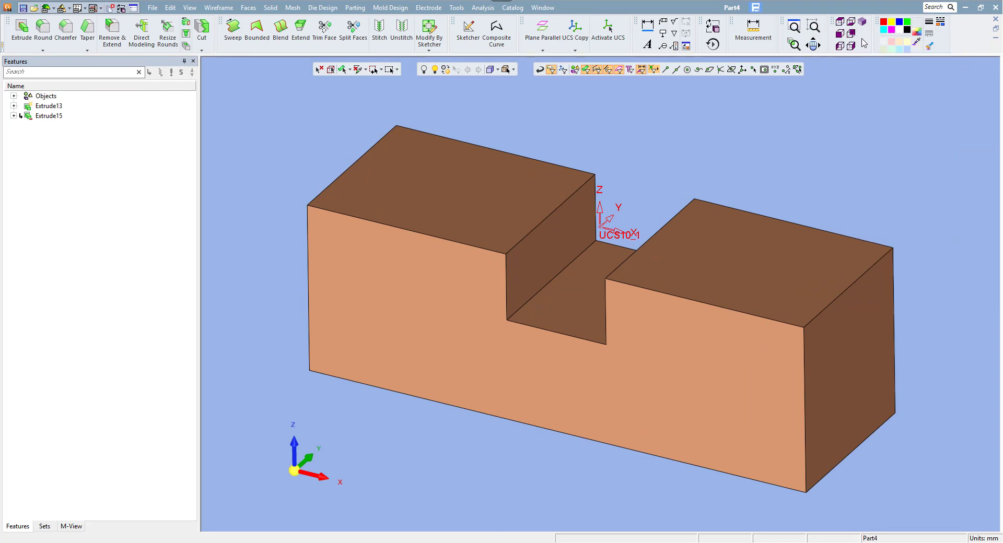
Open the toolbar and menu customization and filter its commands by "View with"
right_click(959, 50)
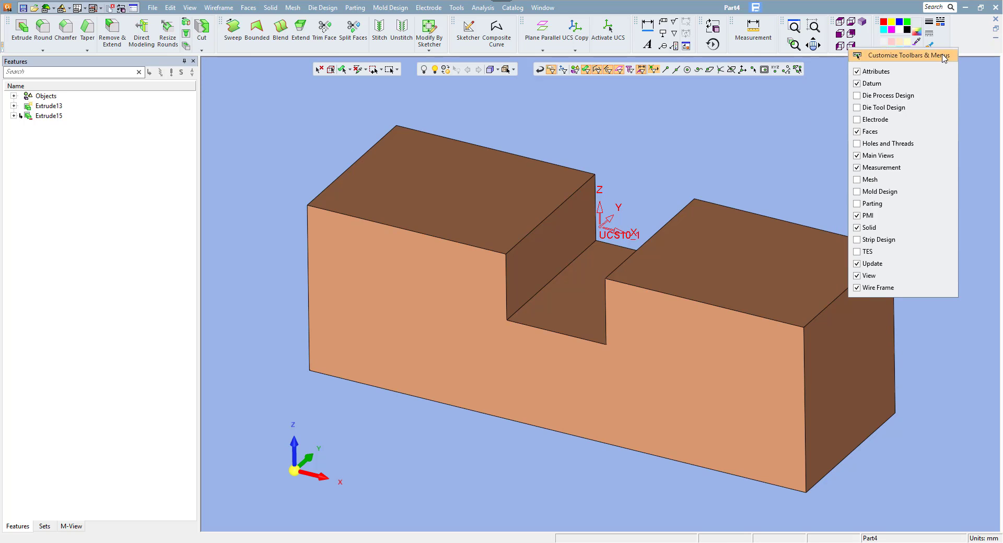
click(944, 58)
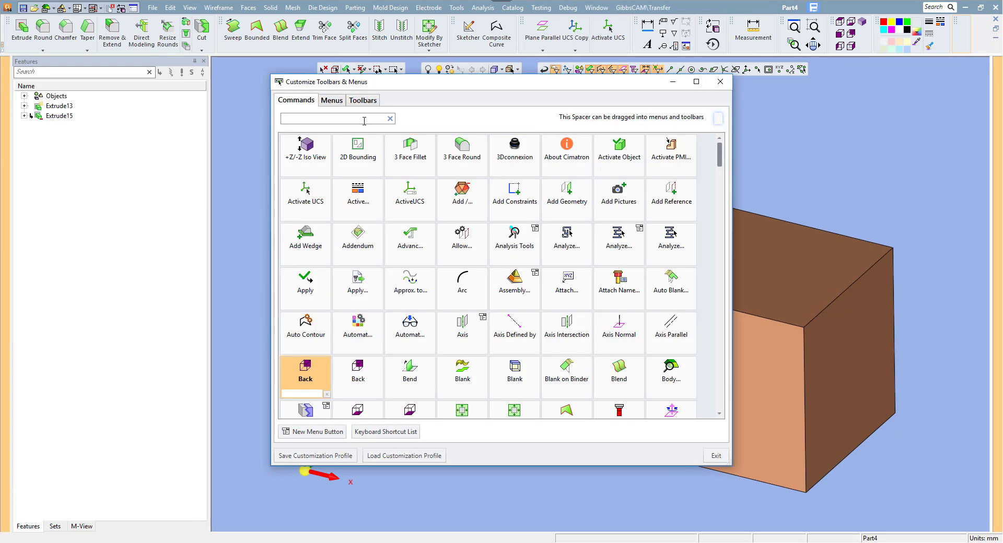
text(iew)
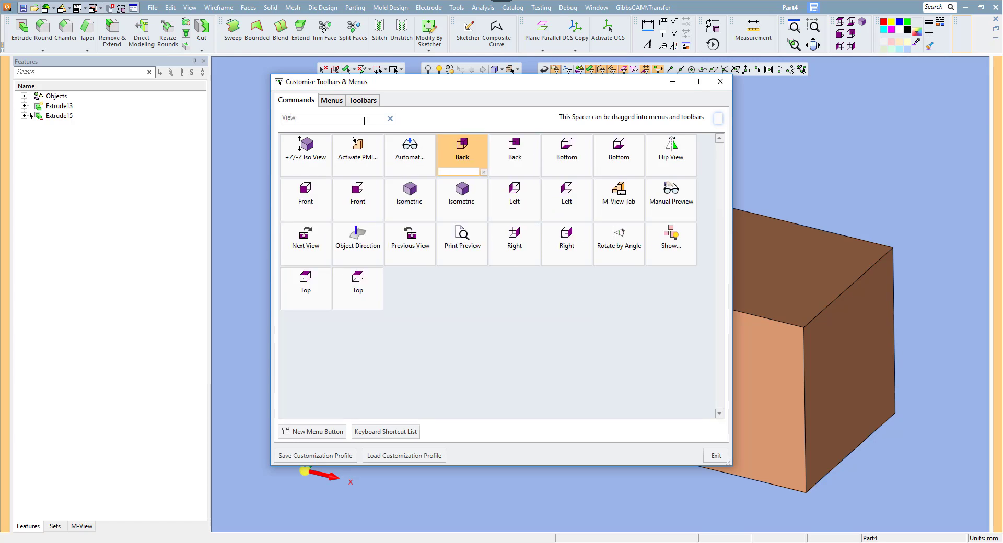
text( r)
text(with)
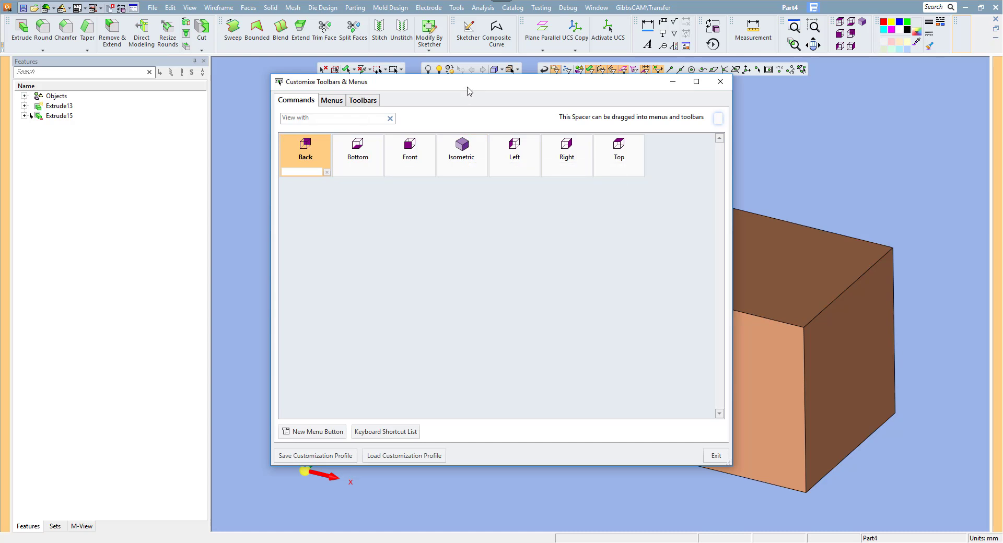
drag(469, 88, 489, 179)
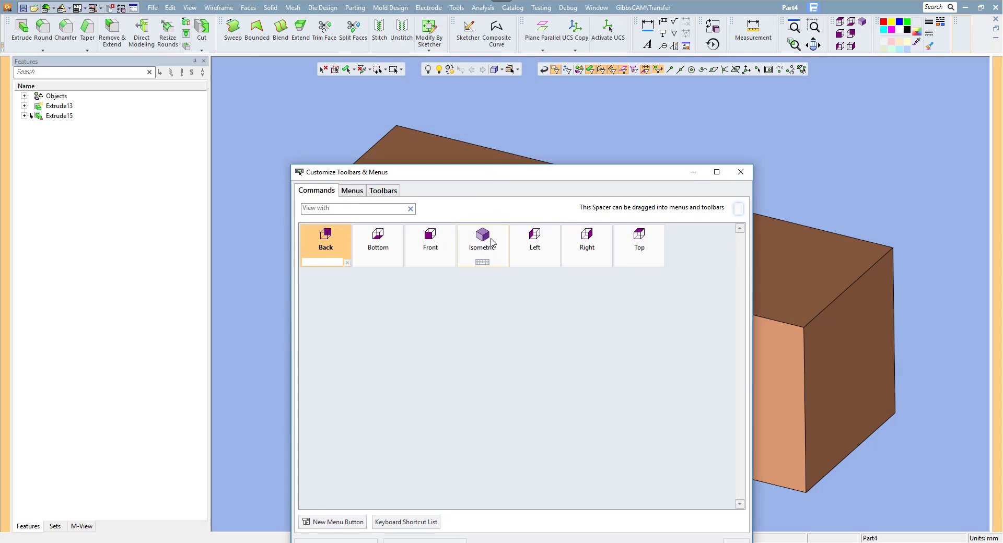
Add the Isometric, Top, Right, Front, Bottom, Left and Back auto-window view commands to the floating toolbar, ahead of the light bulb commands
drag(489, 247, 425, 71)
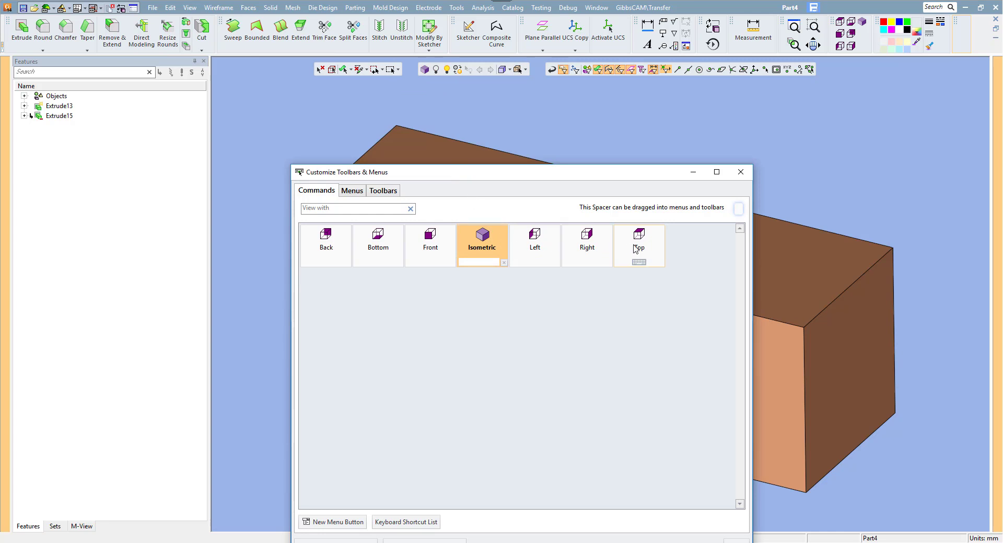
drag(639, 249, 432, 72)
click(576, 246)
mouse_move(576, 246)
mouse_down()
mouse_move(459, 99)
mouse_move(449, 68)
mouse_move(440, 75)
mouse_up()
drag(430, 246, 435, 75)
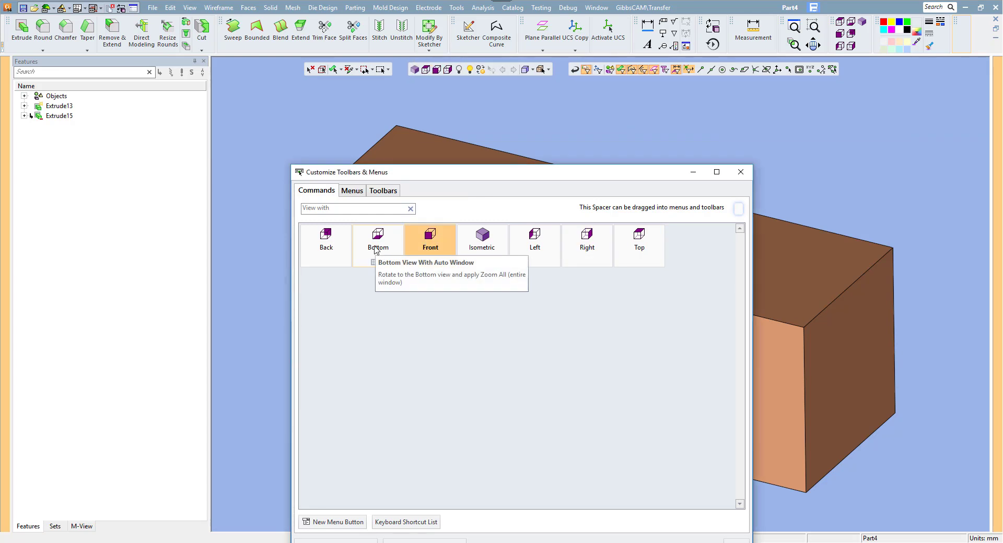
drag(375, 250, 447, 73)
drag(530, 232, 455, 71)
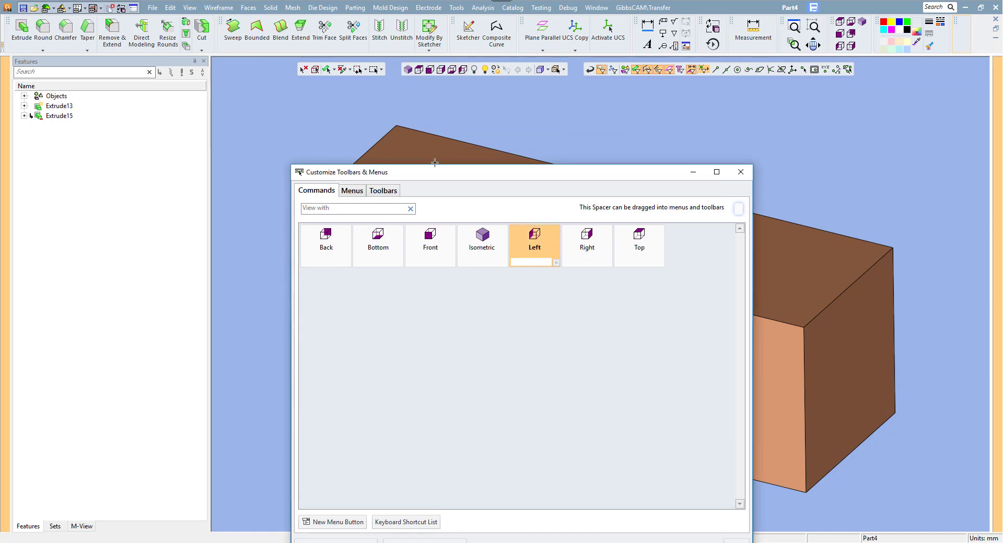
drag(330, 241, 466, 74)
Filter the commands by "View" and add +Z/-Z Iso View to the floating toolbar in front of the Isometric command
drag(349, 211, 324, 209)
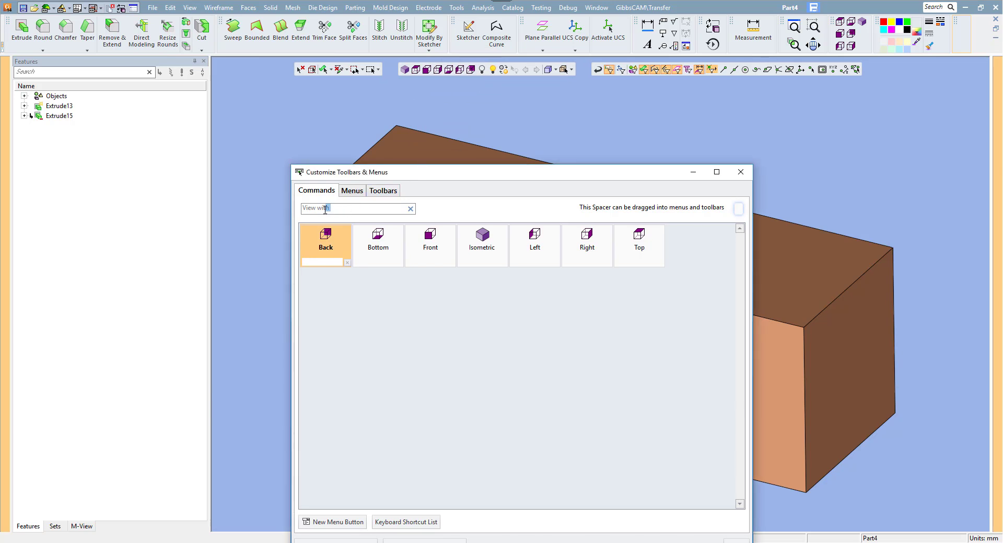
key(BackSpace)
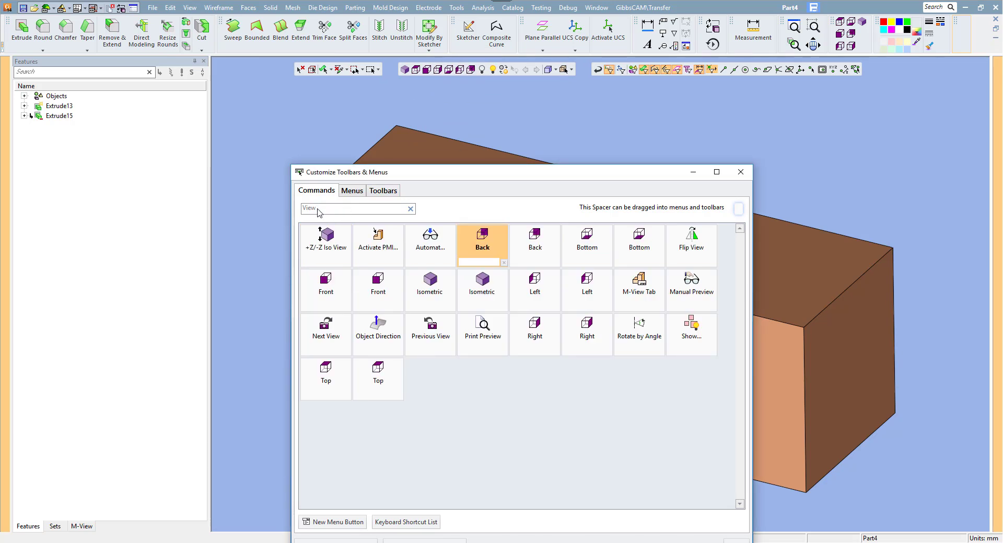
click(329, 246)
drag(329, 246, 410, 85)
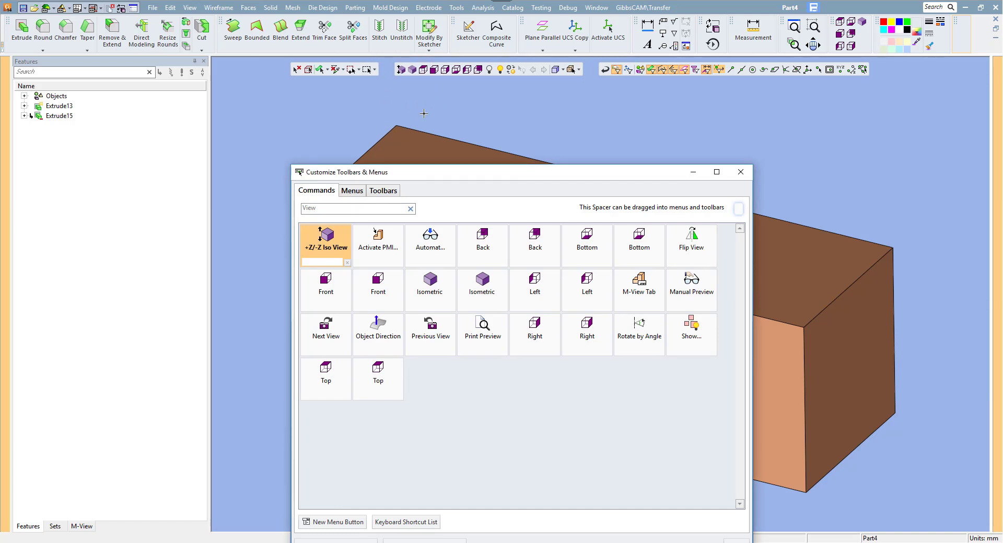
Add a separator between the Back view command and the first light bulb command on the floating toolbar
right_click(481, 71)
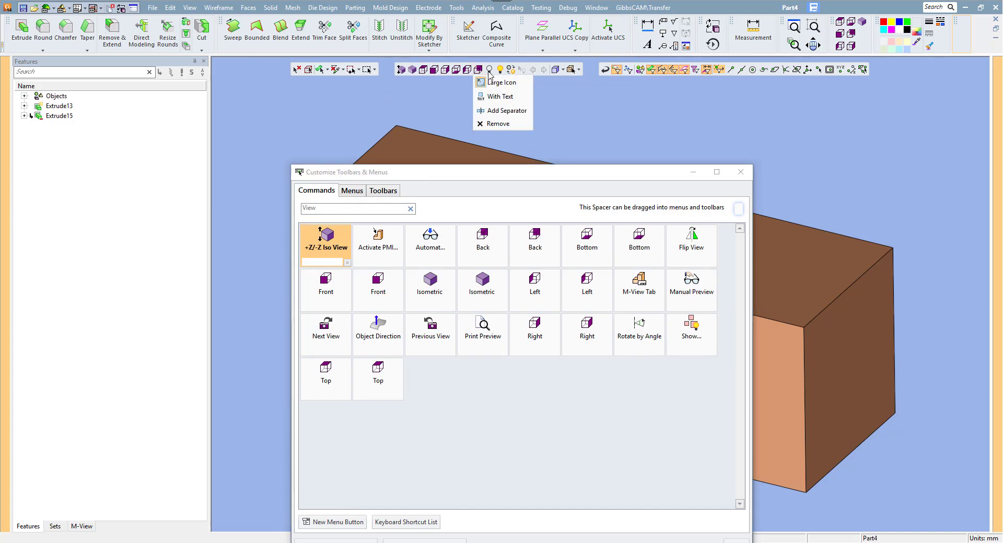
click(487, 70)
right_click(489, 71)
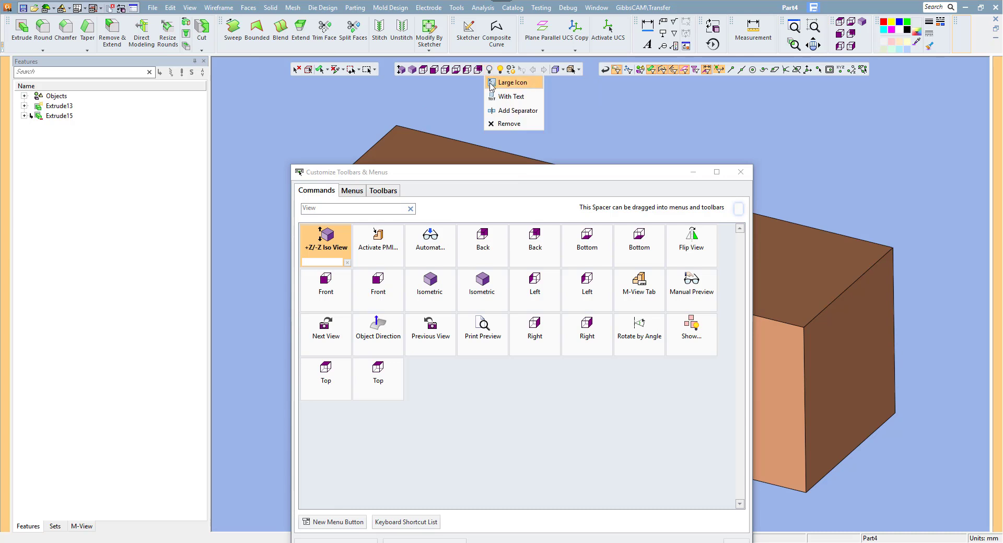
click(494, 114)
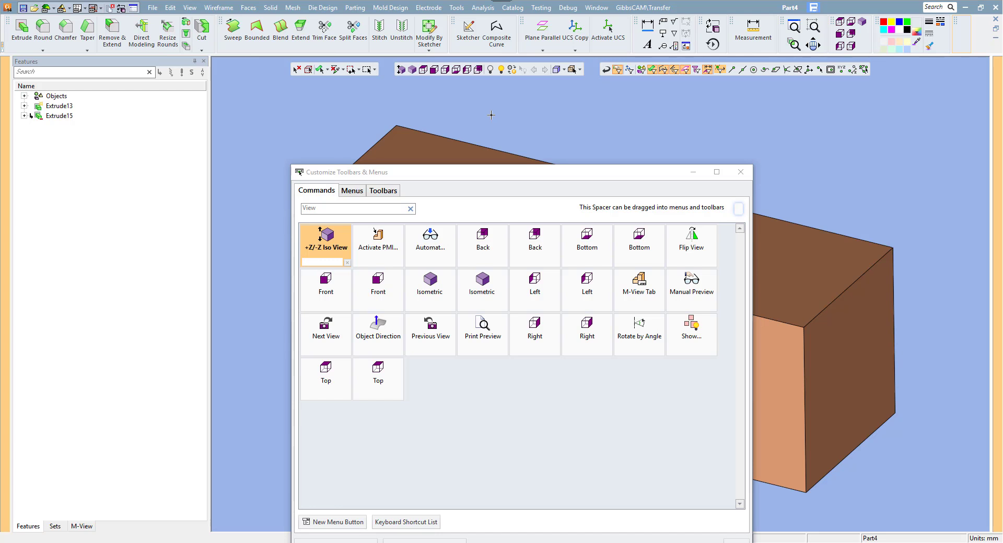
Save the customization profile as the CUI file "toolbarku" and exit the customization
click(491, 166)
drag(492, 174, 486, 127)
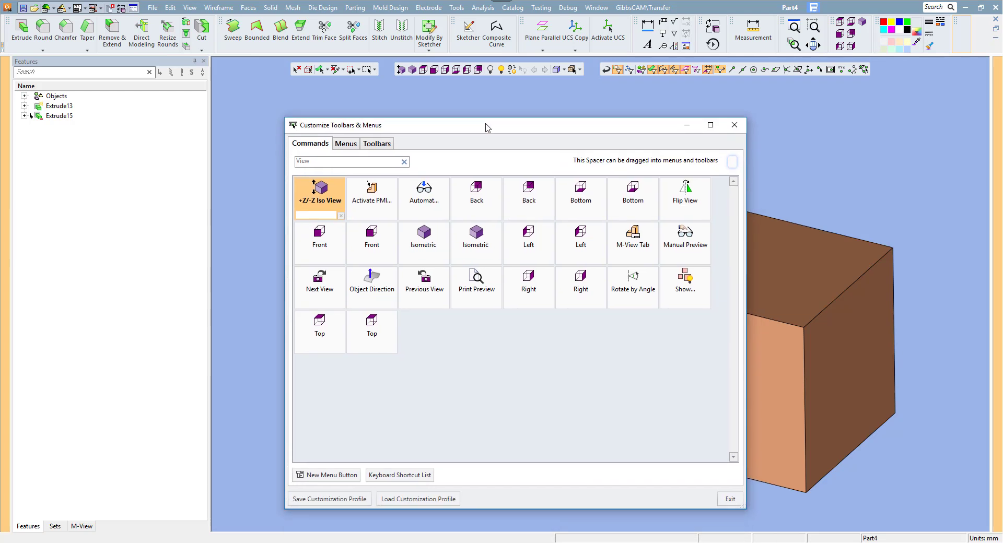
click(344, 499)
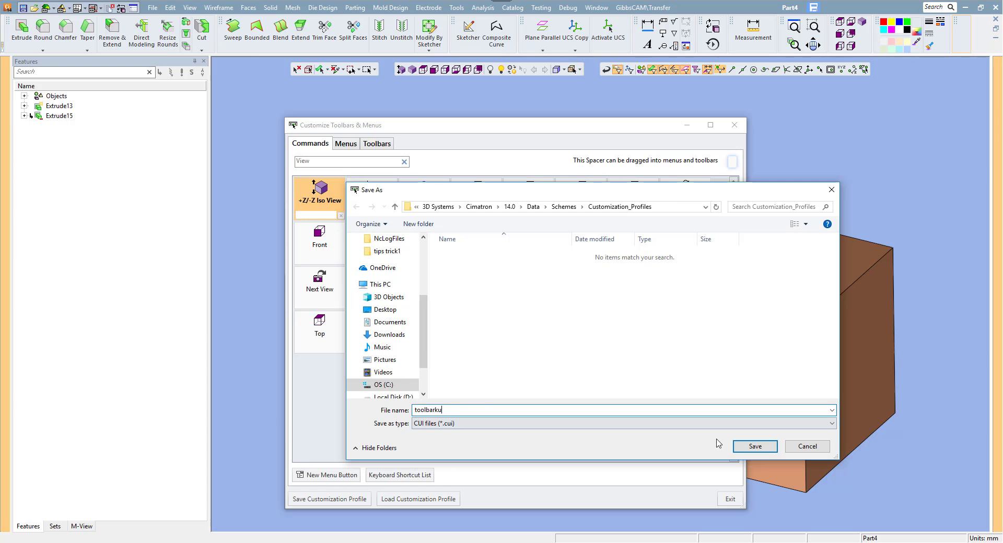
click(755, 446)
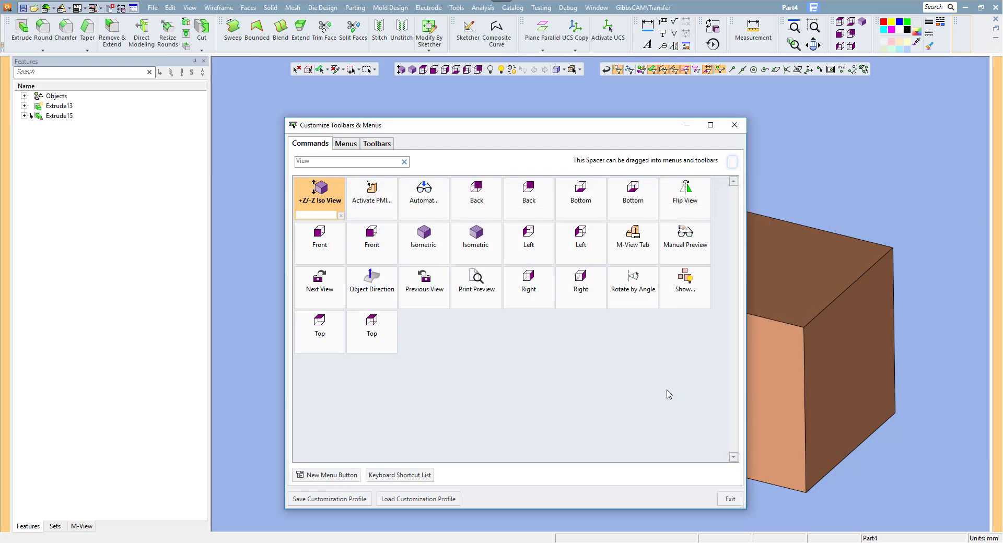
click(729, 498)
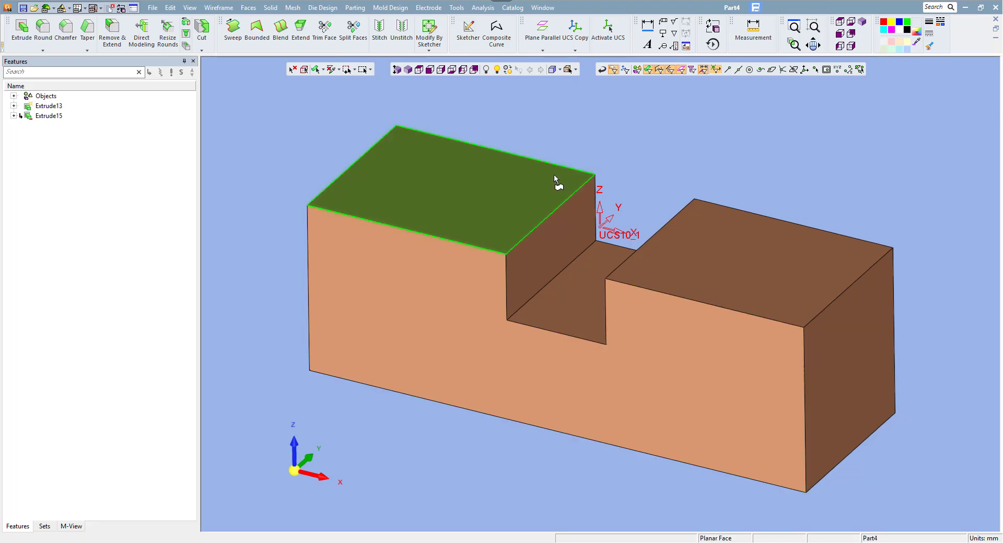
Try the added view commands on the block: Top, Front, Right, Bottom, Left, Back, +Z/-Z Iso and Isometric
click(418, 69)
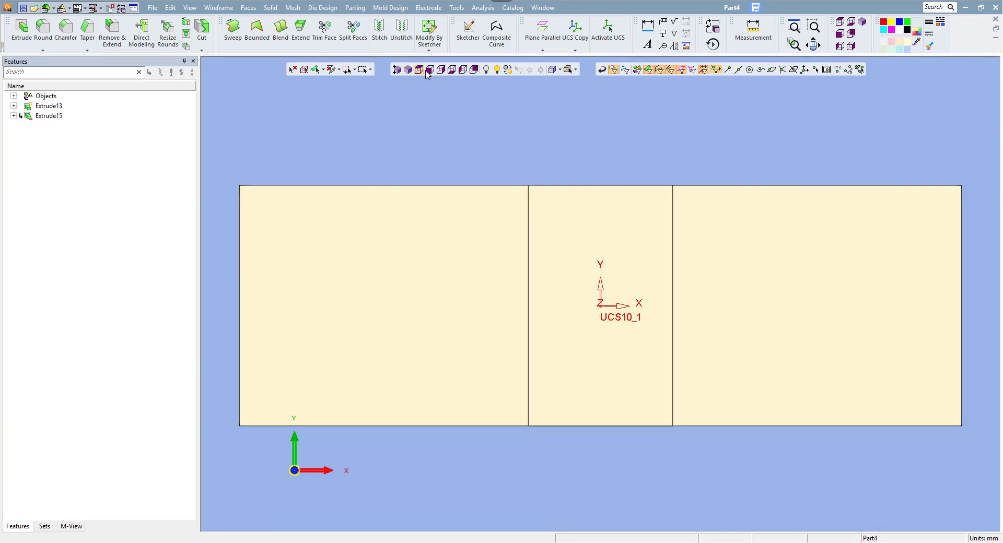
click(427, 71)
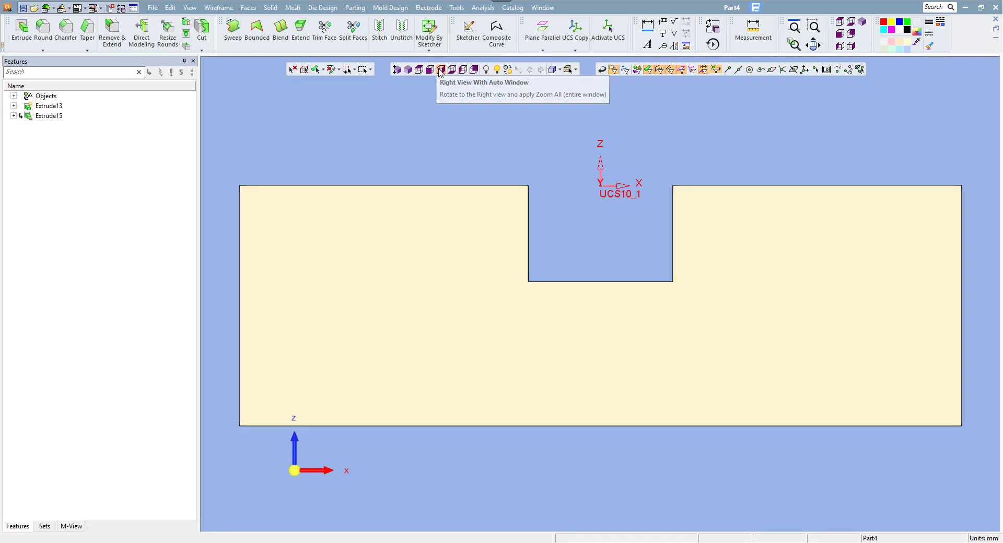
click(441, 70)
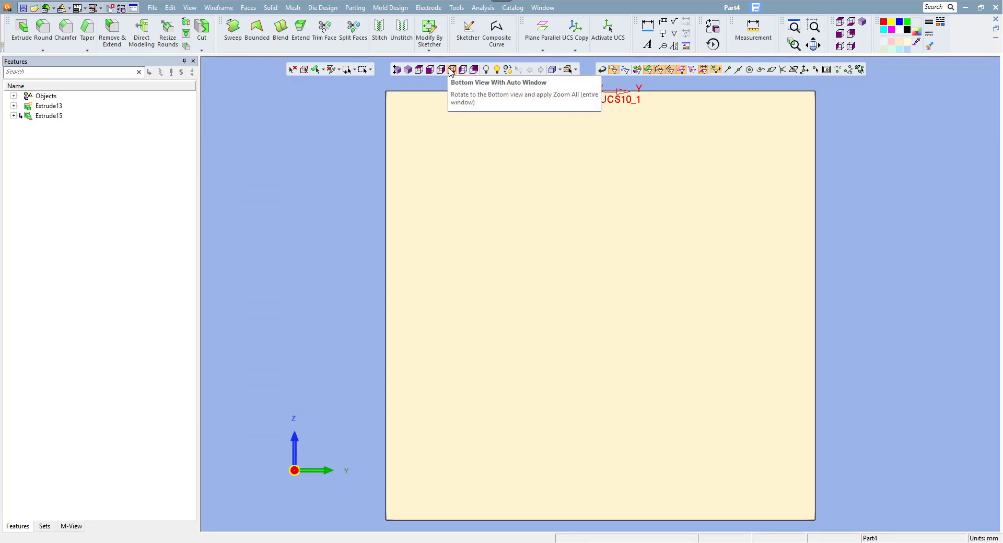
click(452, 70)
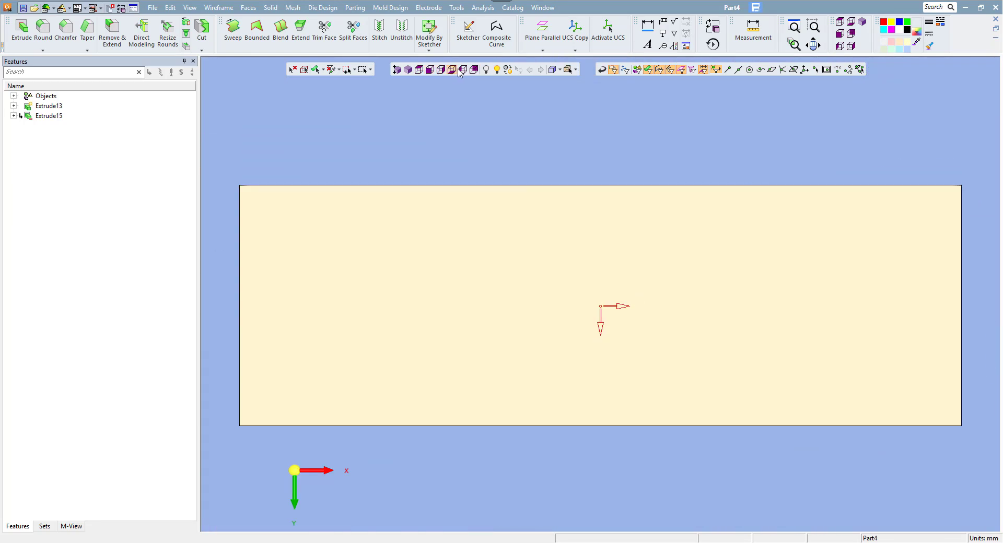
click(462, 70)
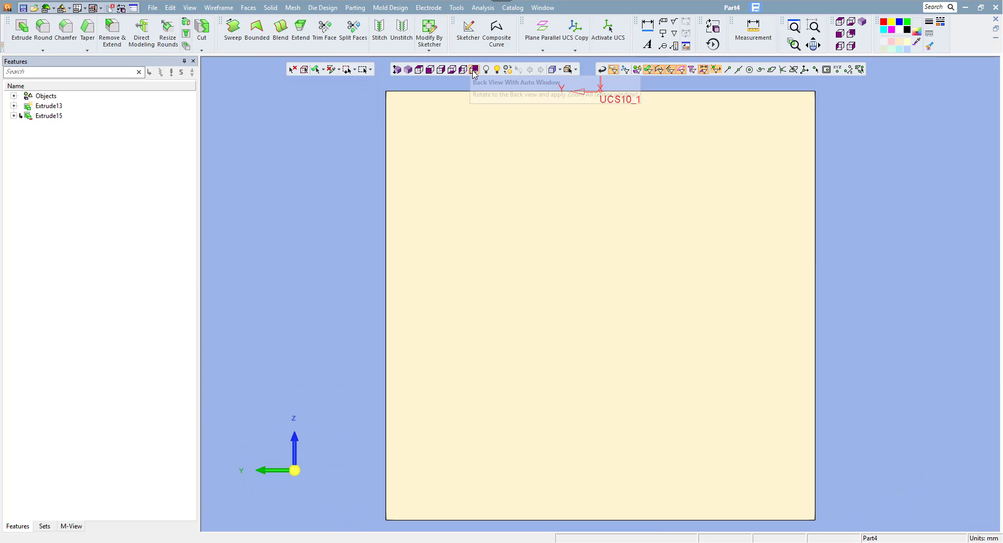
click(473, 71)
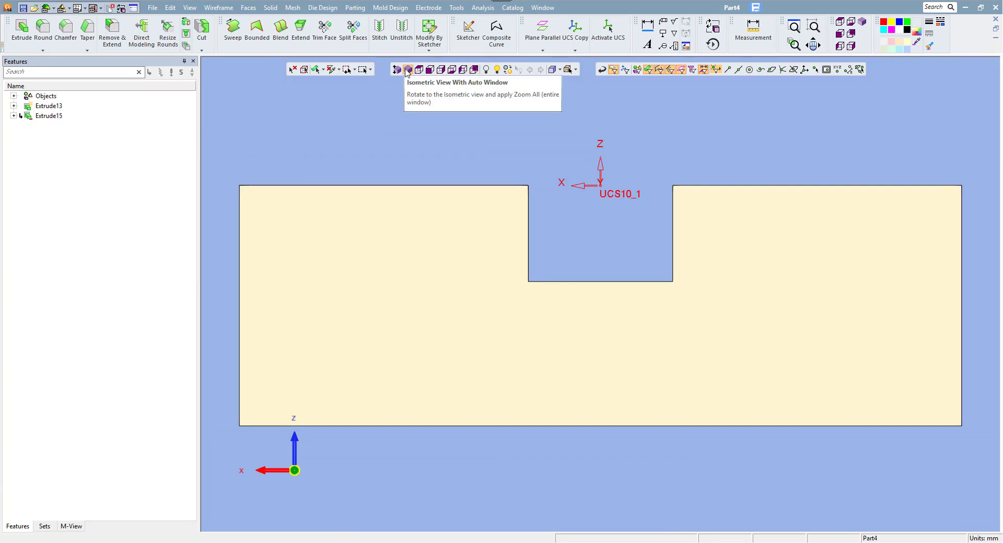
click(398, 70)
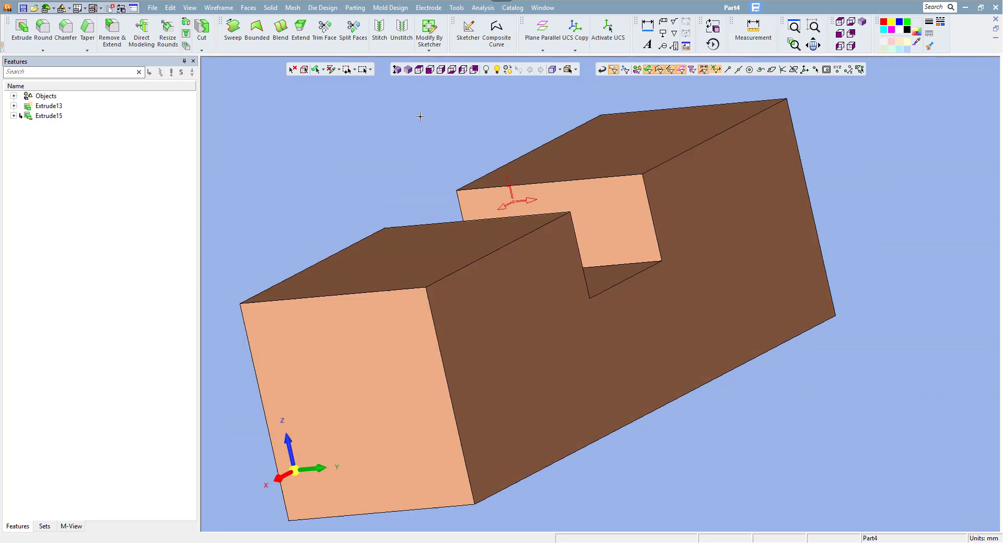
click(408, 70)
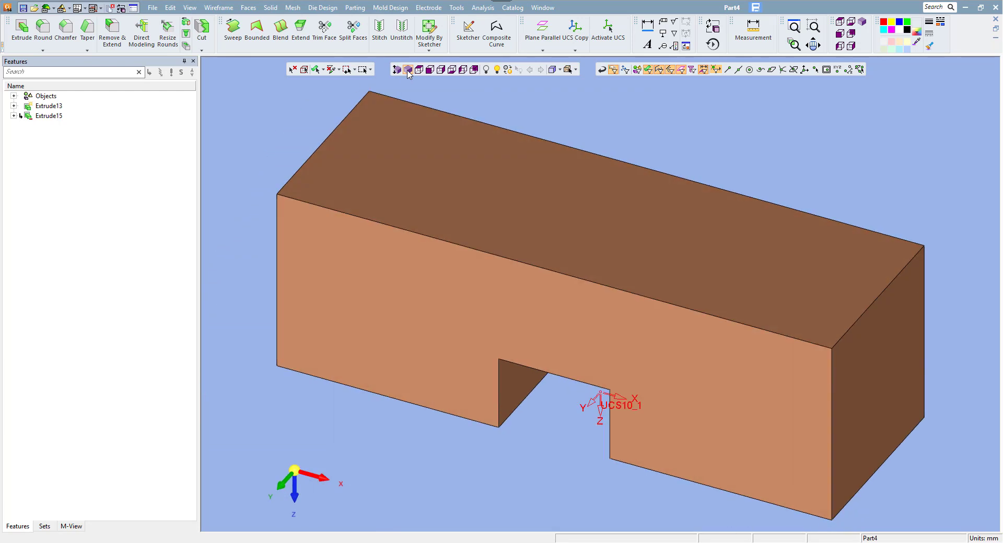
click(407, 69)
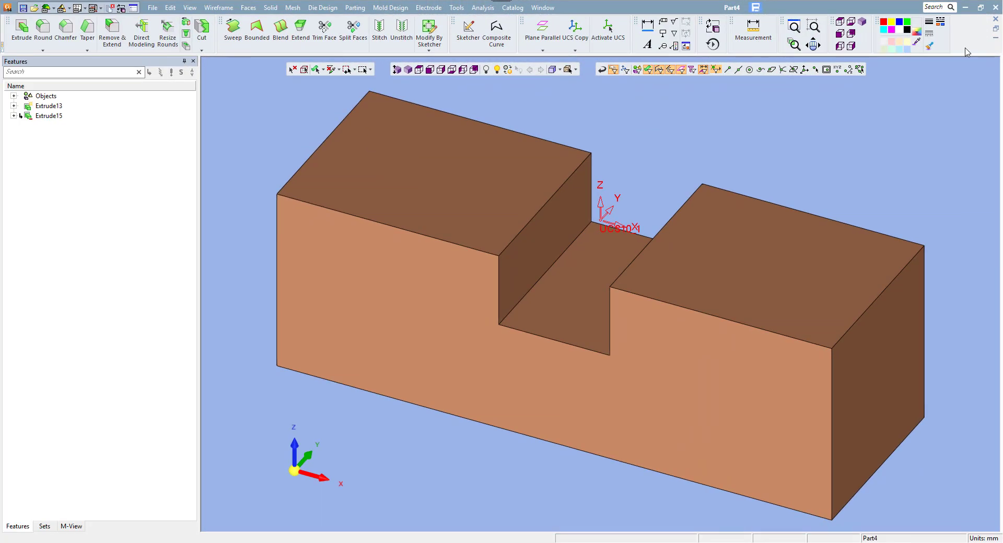
Hide the Main Views toolbar from the ribbon area
right_click(964, 49)
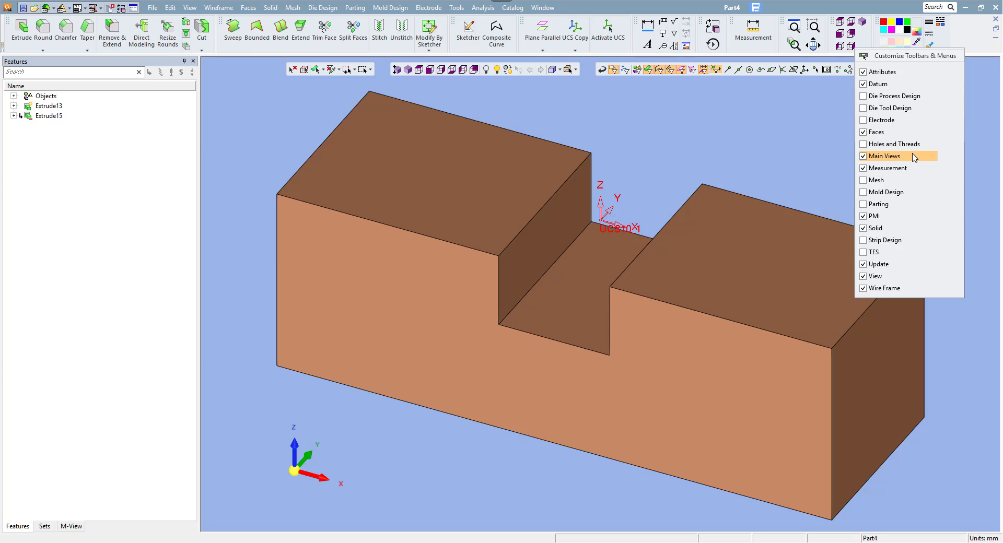
click(864, 156)
click(819, 146)
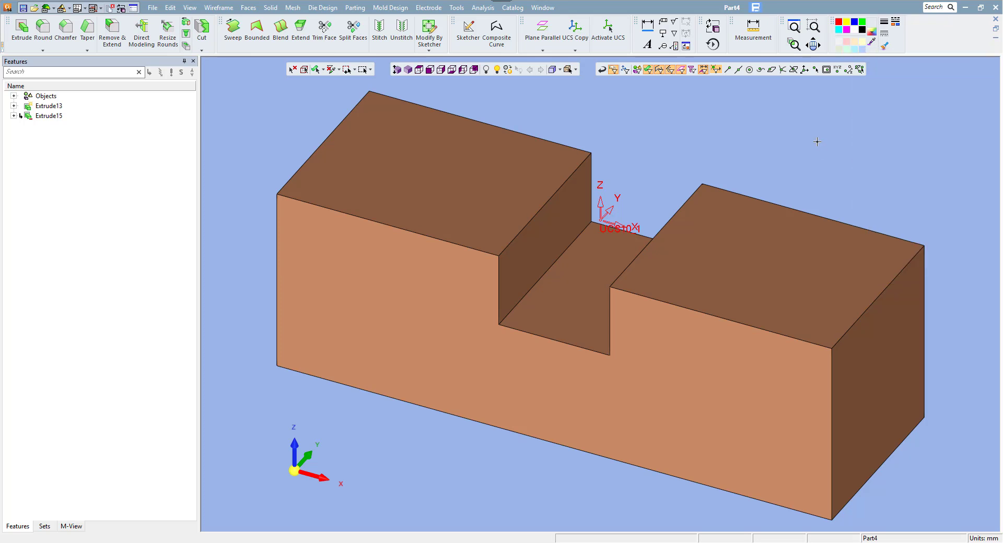
Open the toolbar and menu customization and reset the Floating Toolbar to its default commands
right_click(952, 40)
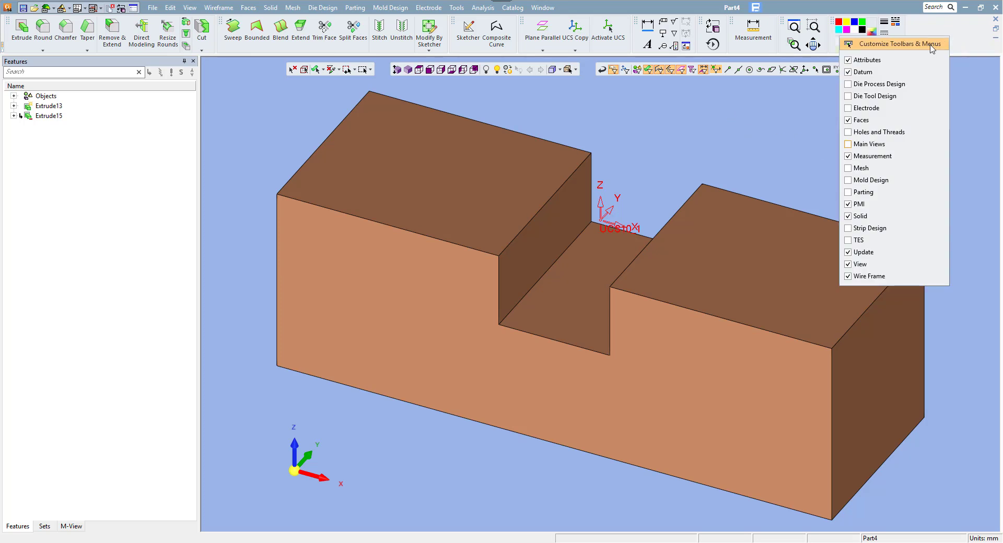
click(887, 41)
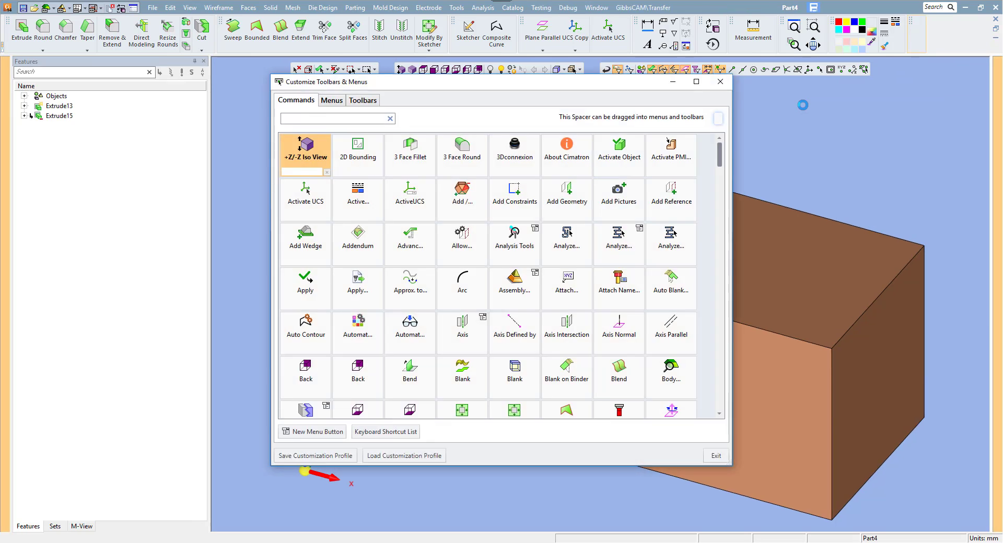
click(363, 100)
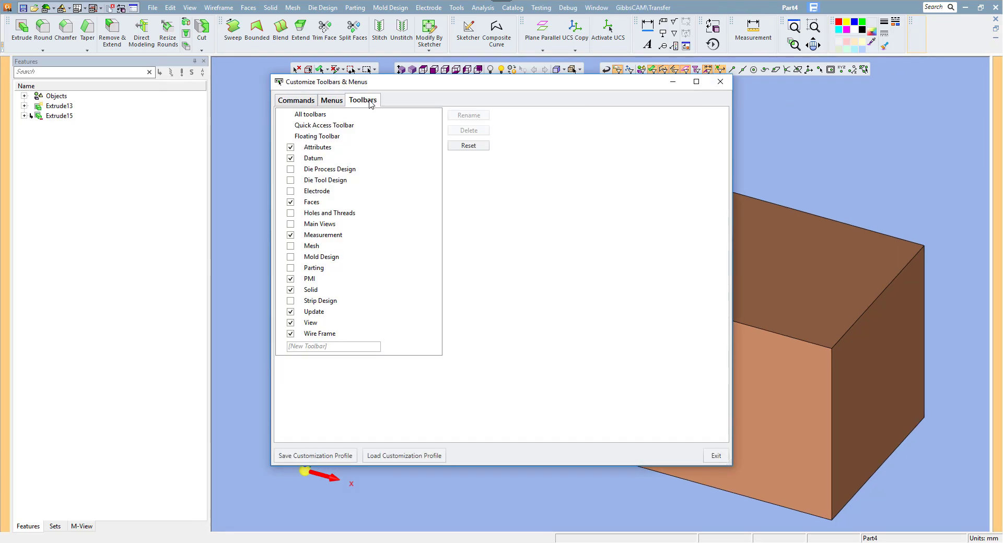
click(329, 137)
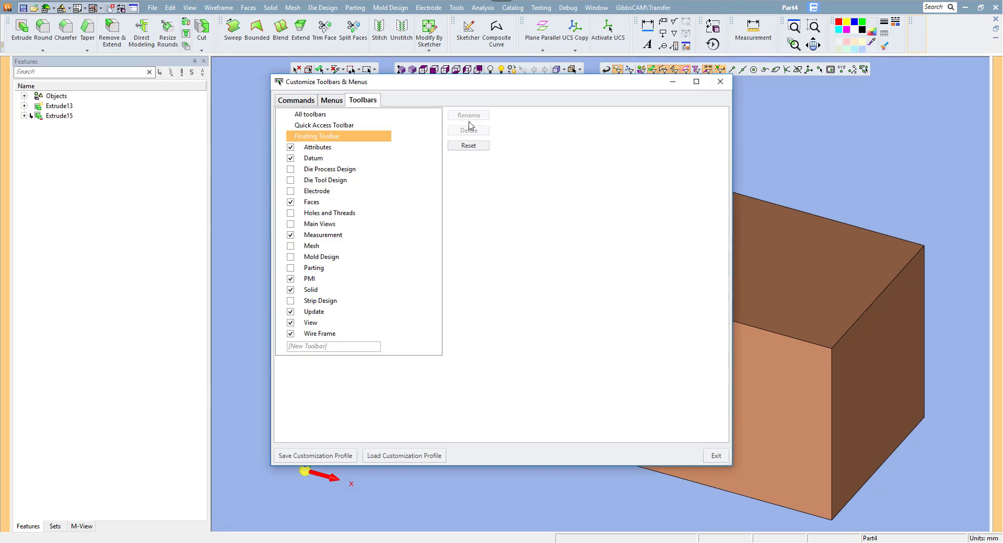
drag(481, 85, 489, 130)
click(483, 191)
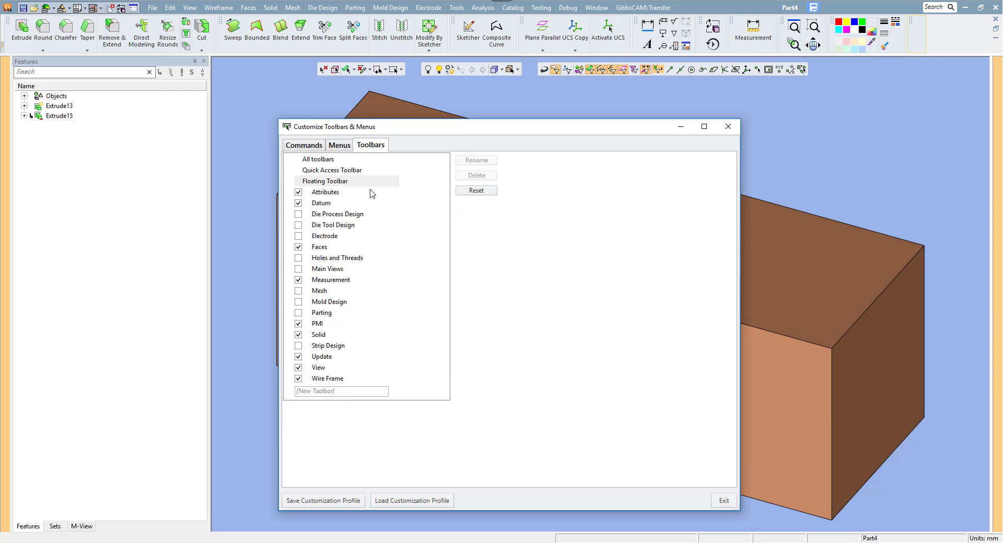
Load the customization profile "toolbarku.cui" and close the customization dialog
click(306, 145)
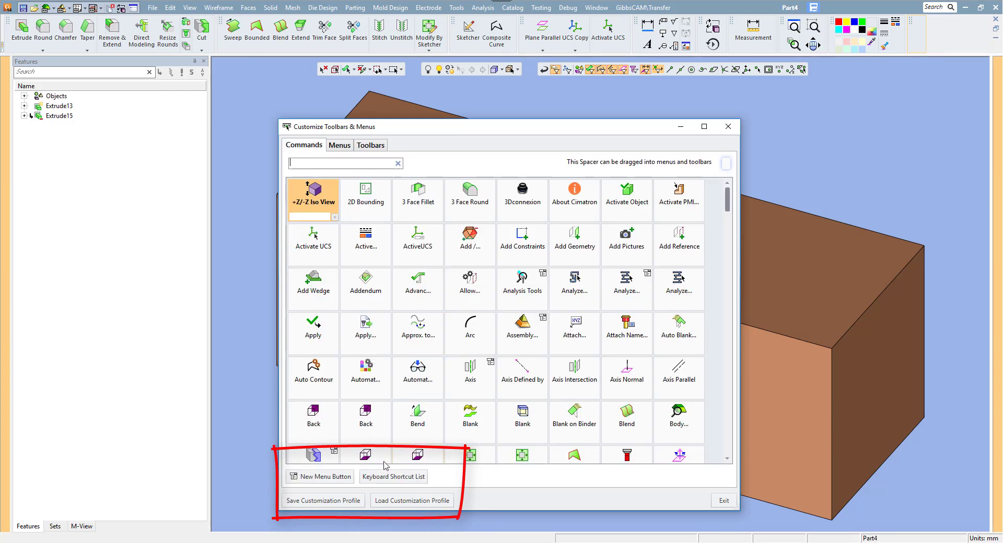
click(391, 500)
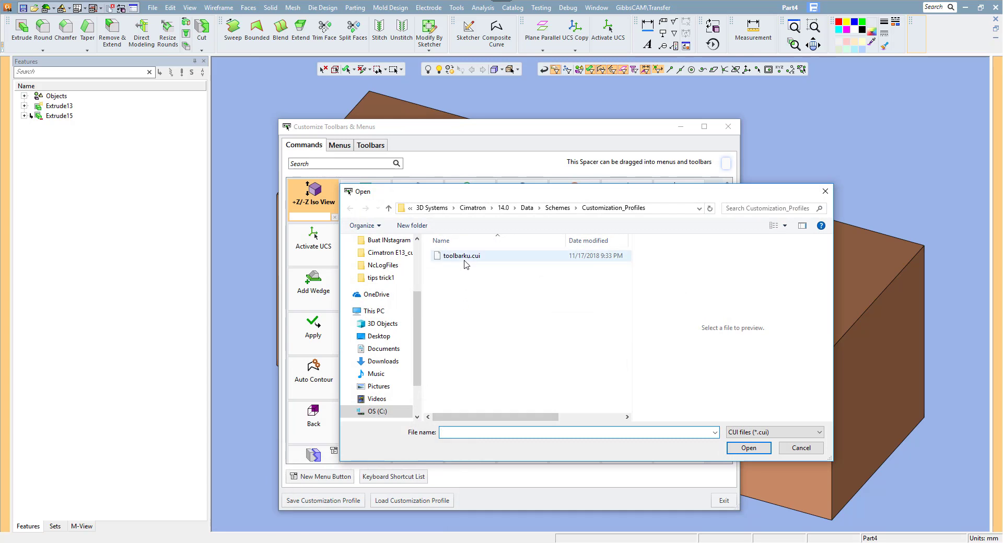
click(464, 259)
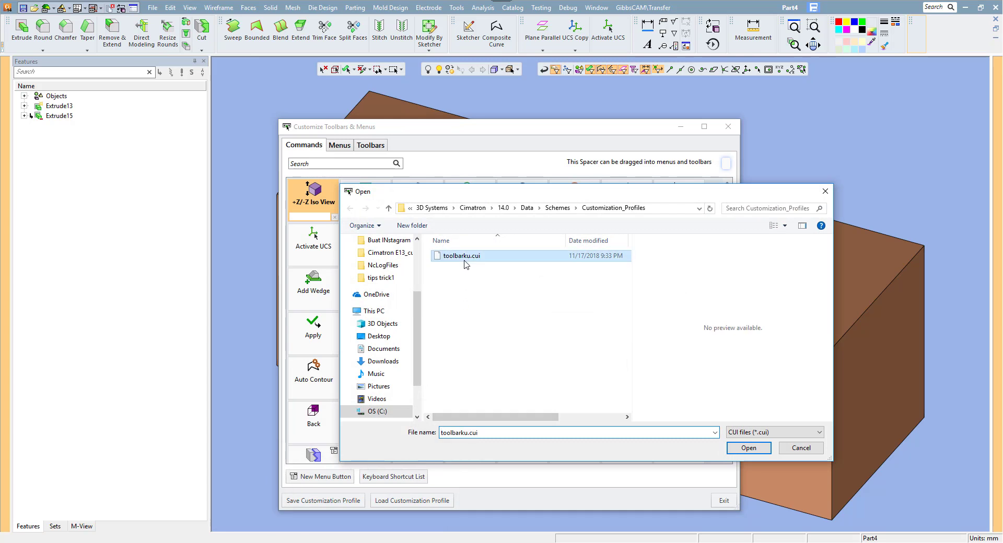
click(746, 448)
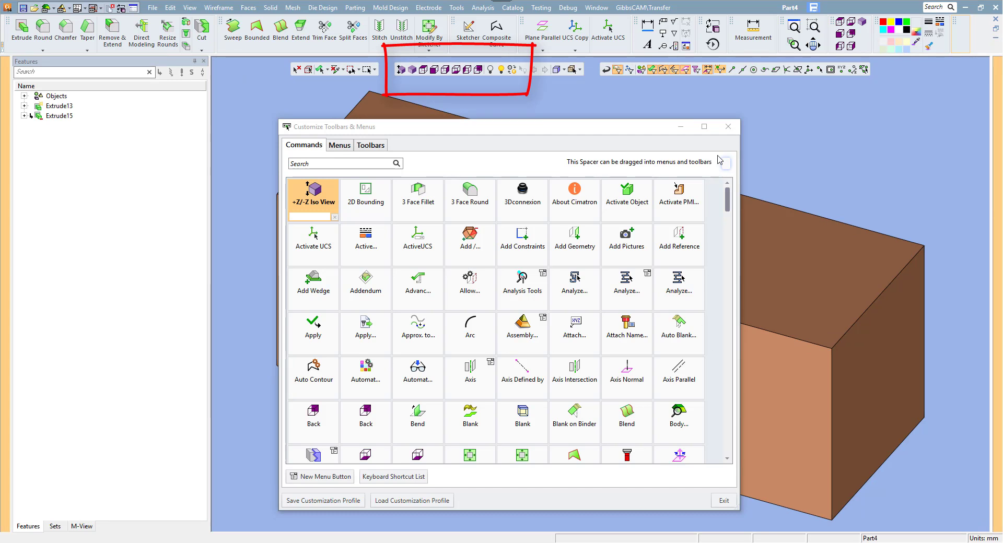
click(728, 126)
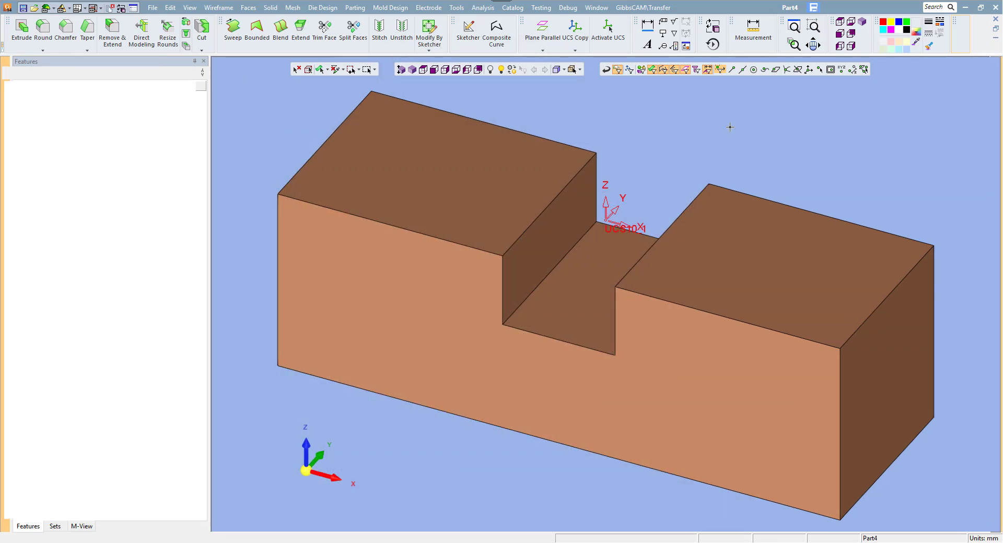